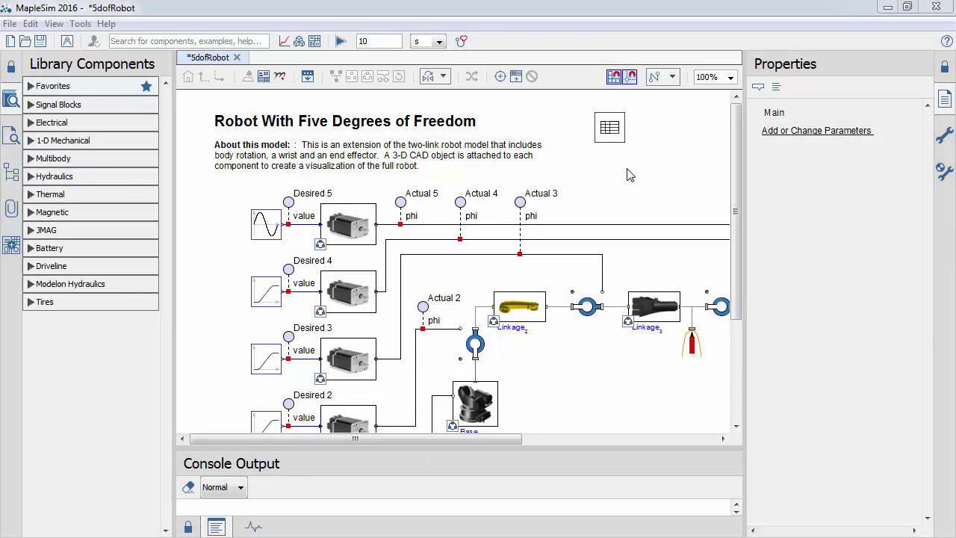
Open the 5 DoF Robot example from Help > Examples > Physical Domains > Multibody.
left_click(110, 25)
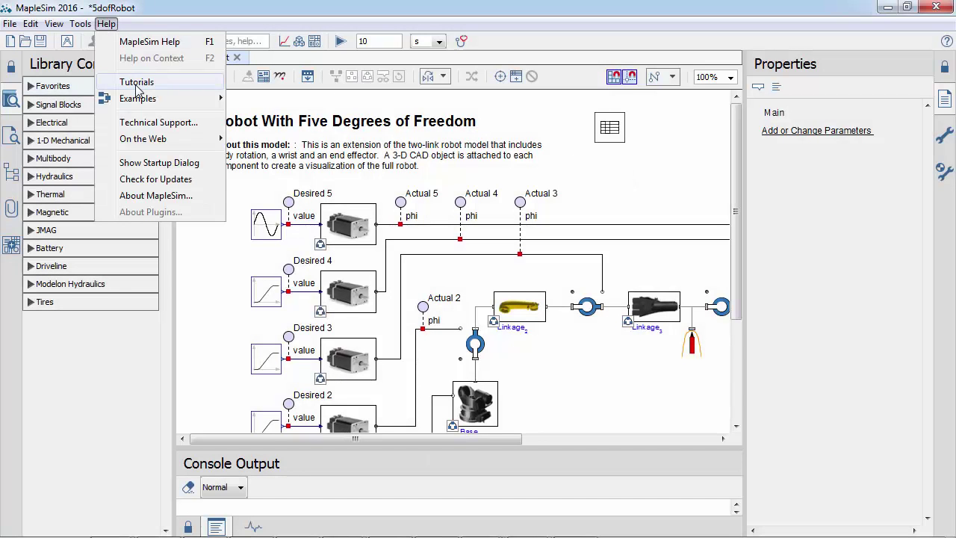
mouse_move(141, 99)
mouse_move(366, 102)
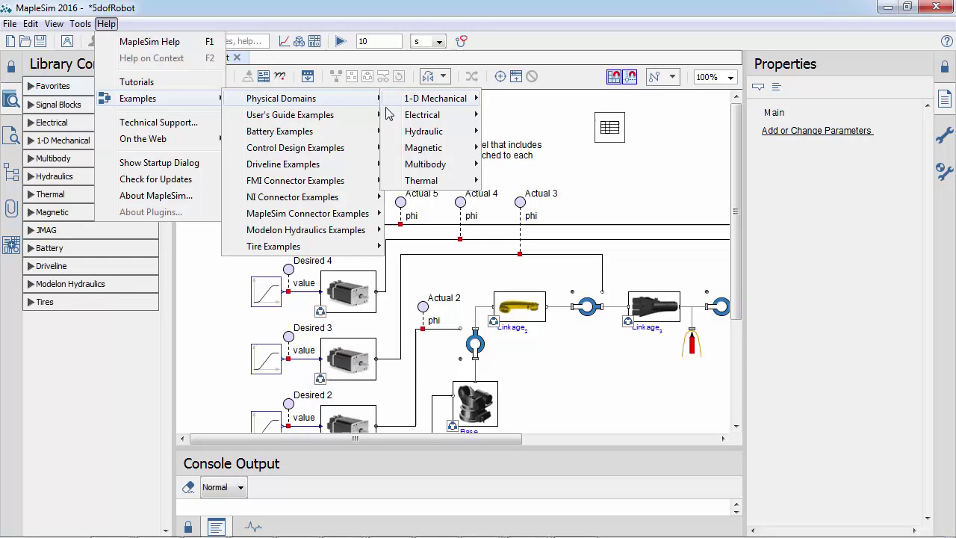
mouse_move(415, 169)
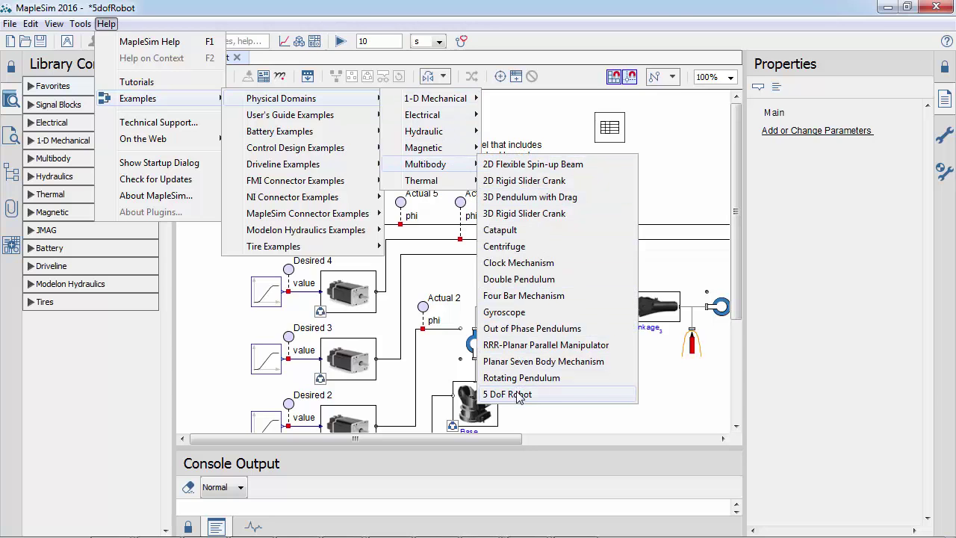
left_click(549, 401)
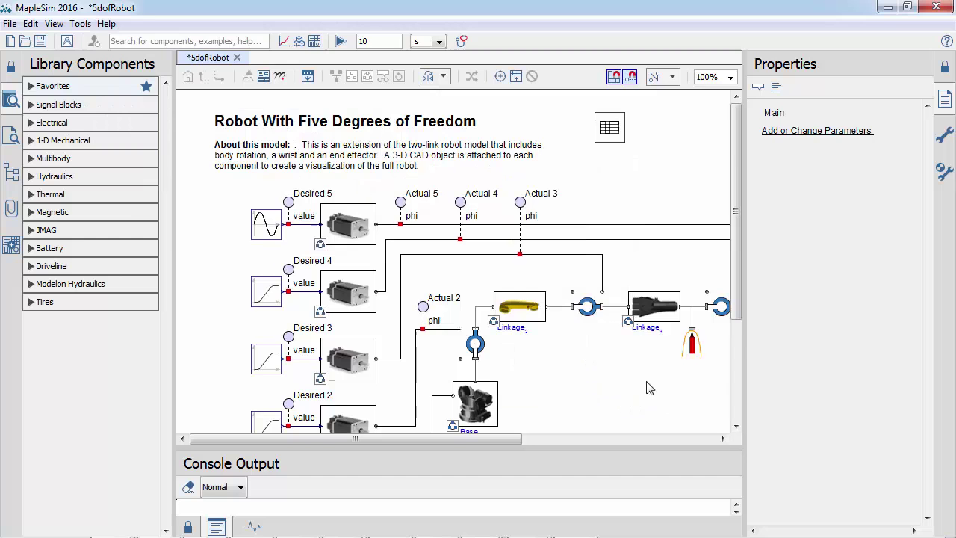
Run the simulation and maximize the 3-D Playback Window.
left_click(340, 41)
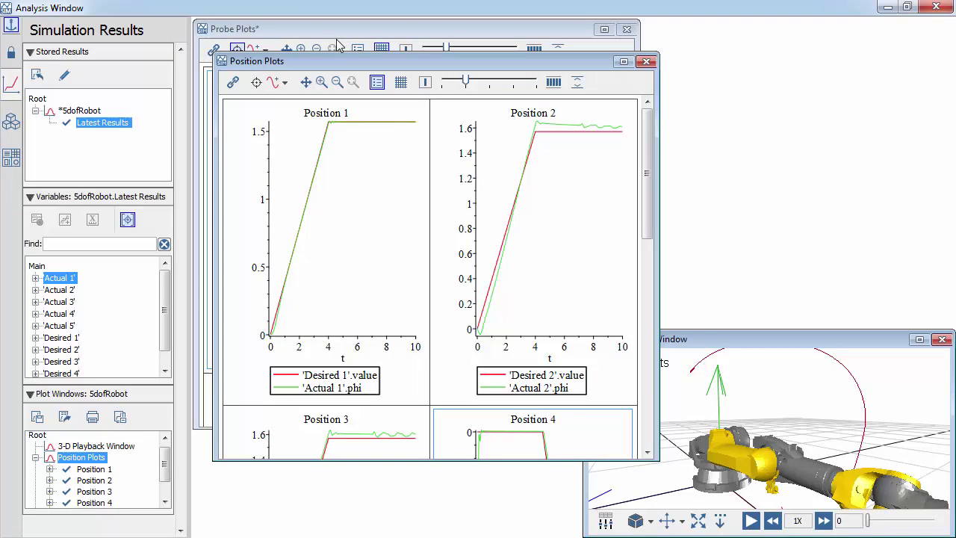
left_click(751, 339)
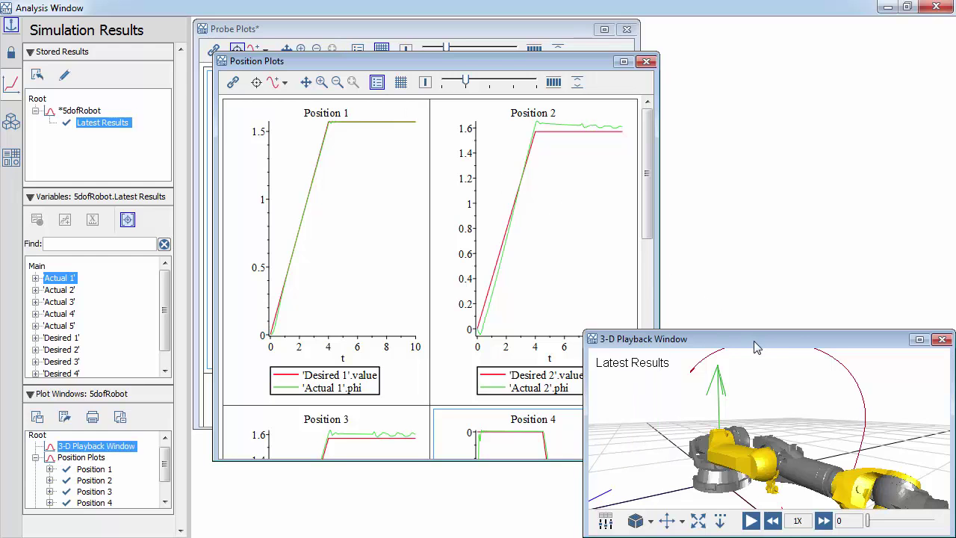
left_click(919, 340)
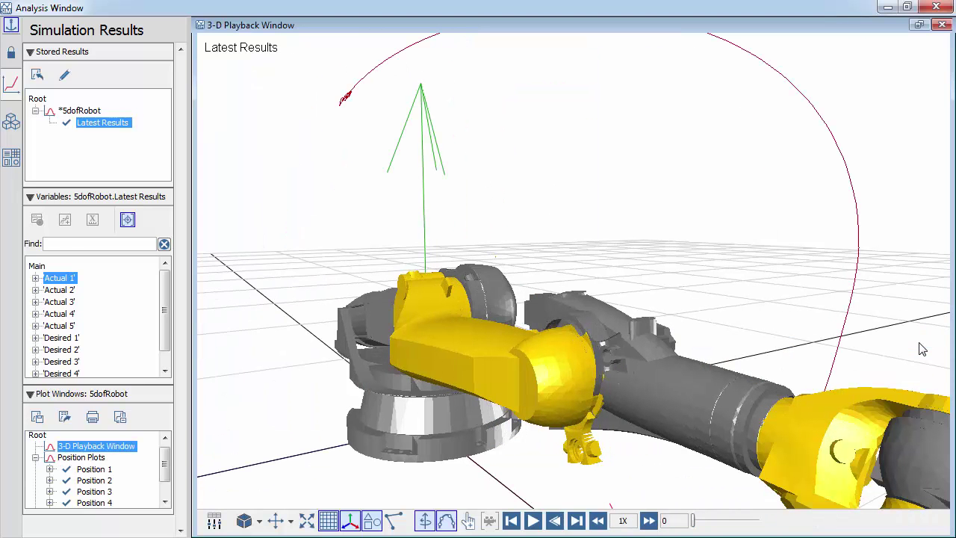
Zoom out and orbit to show the whole robot, then play the animation to 10 s.
left_click(291, 523)
left_click(278, 525)
left_click(305, 523)
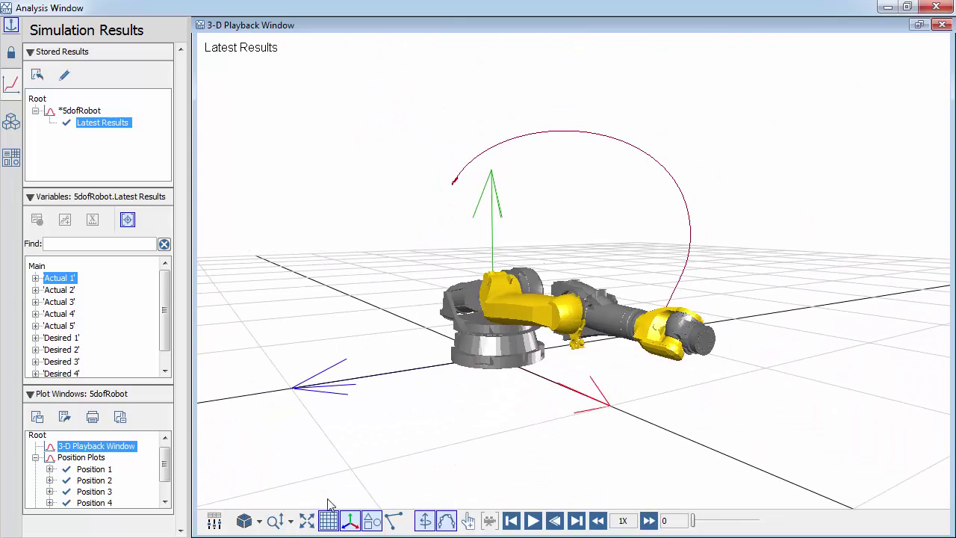
left_click_drag(536, 405, 564, 403)
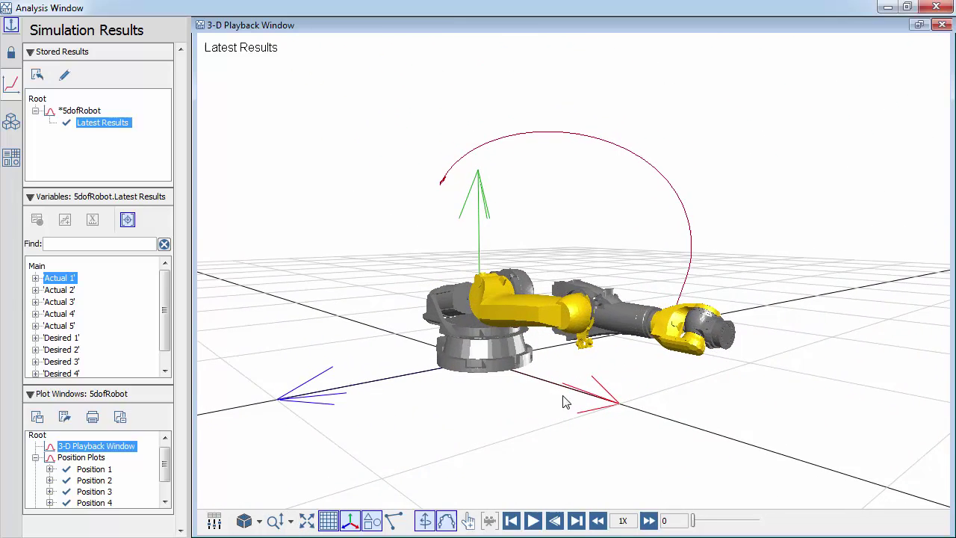
left_click(534, 523)
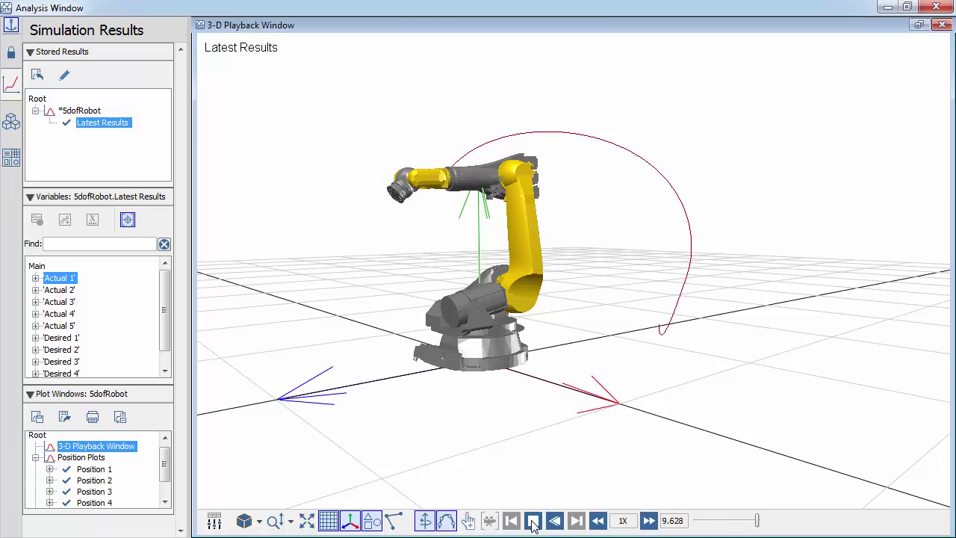
Restore the 3-D playback and replay the robot animation beside the position plots.
left_click(918, 26)
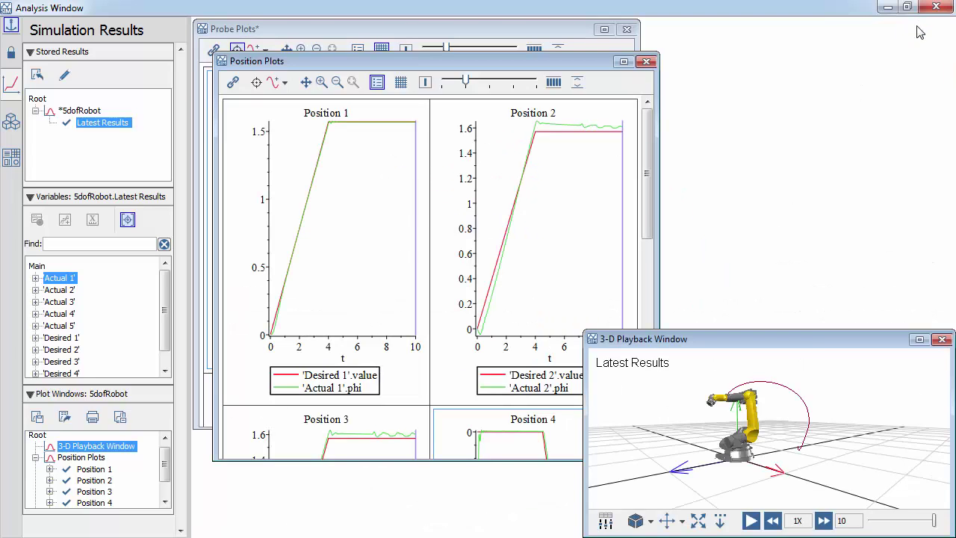
left_click(751, 520)
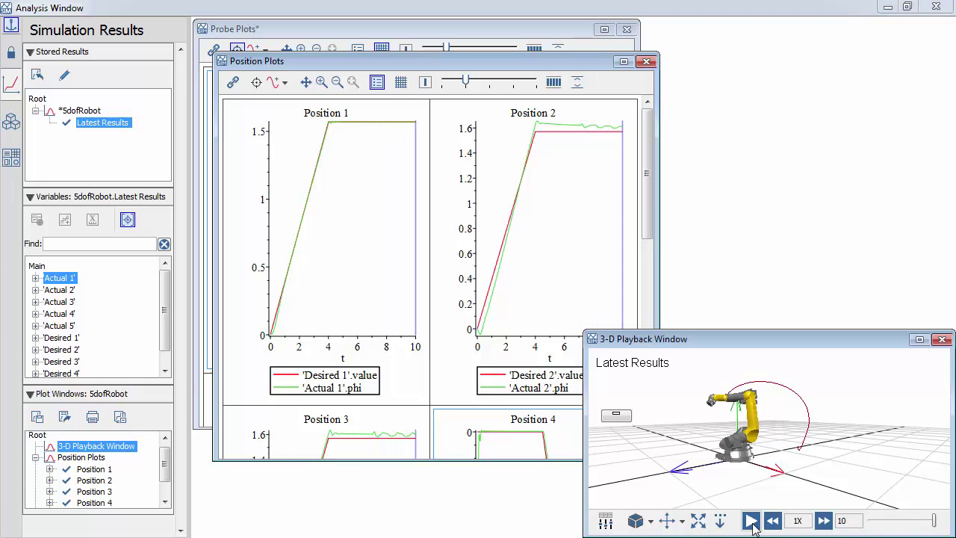
Close the 3-D playback and Probe Plots windows and maximize Position Plots.
left_click(943, 340)
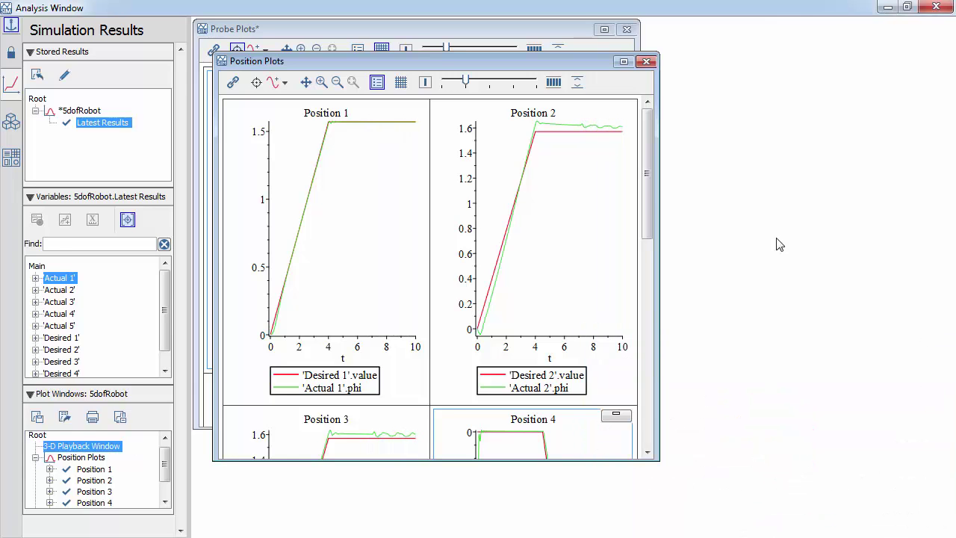
left_click(626, 29)
left_click(625, 62)
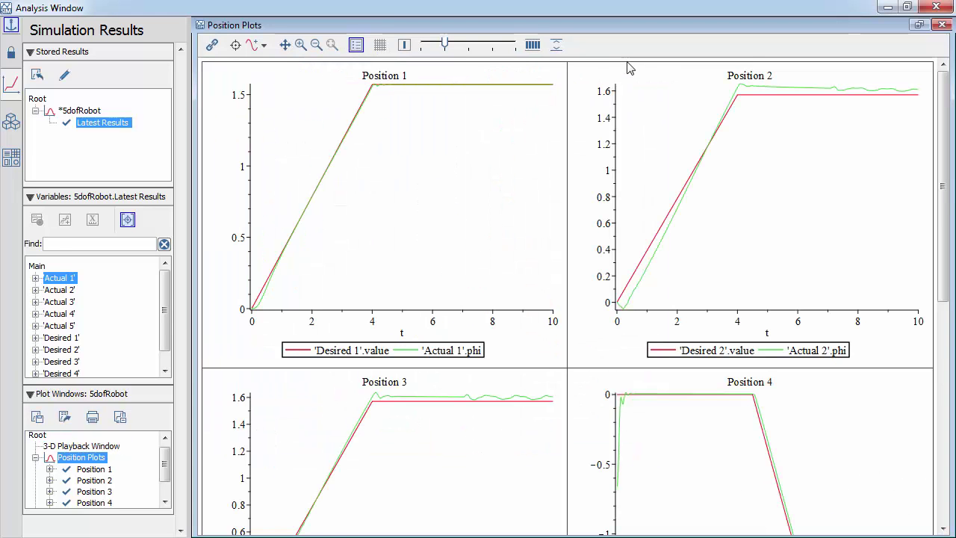
Link the plots, zoom into the t 4–10 region, then reset the zoom.
left_click(213, 44)
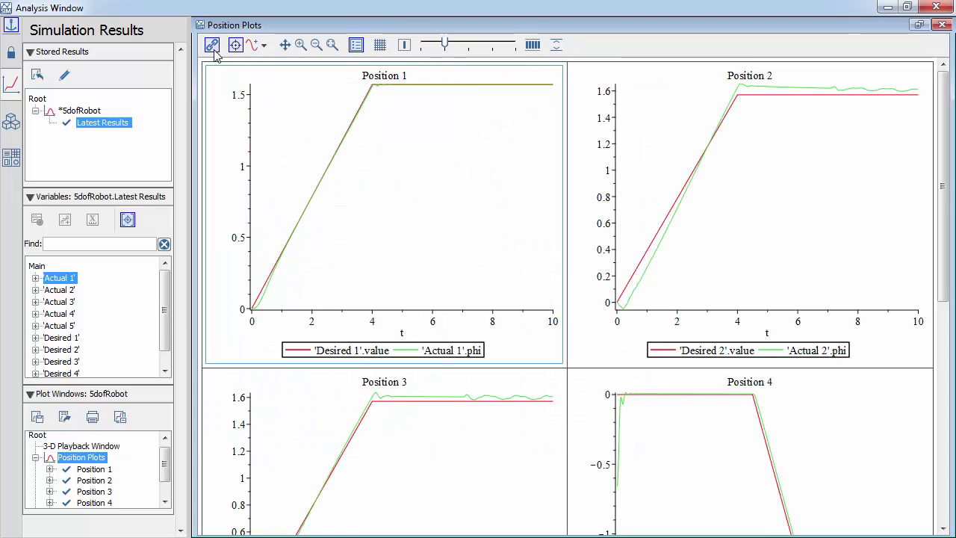
left_click(301, 44)
left_click_drag(363, 71, 554, 98)
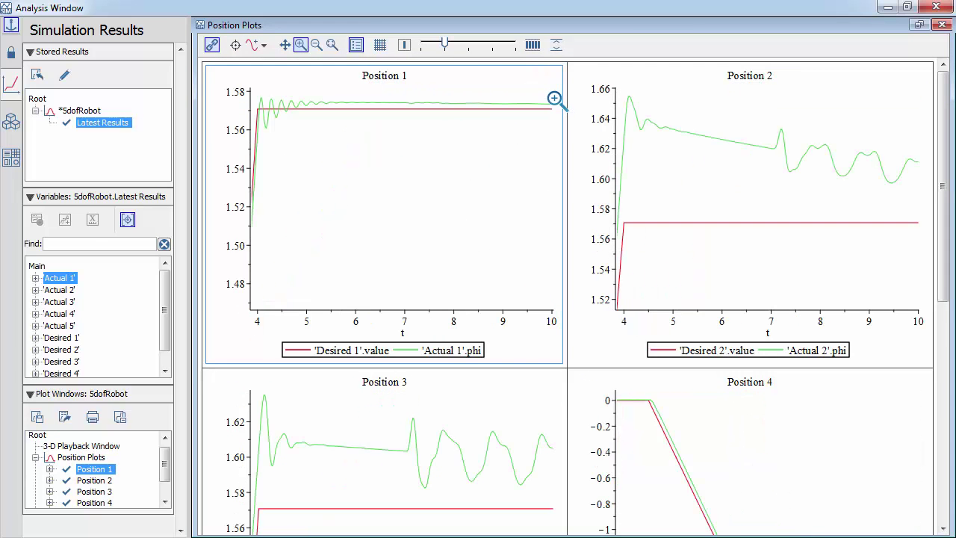
left_click(333, 45)
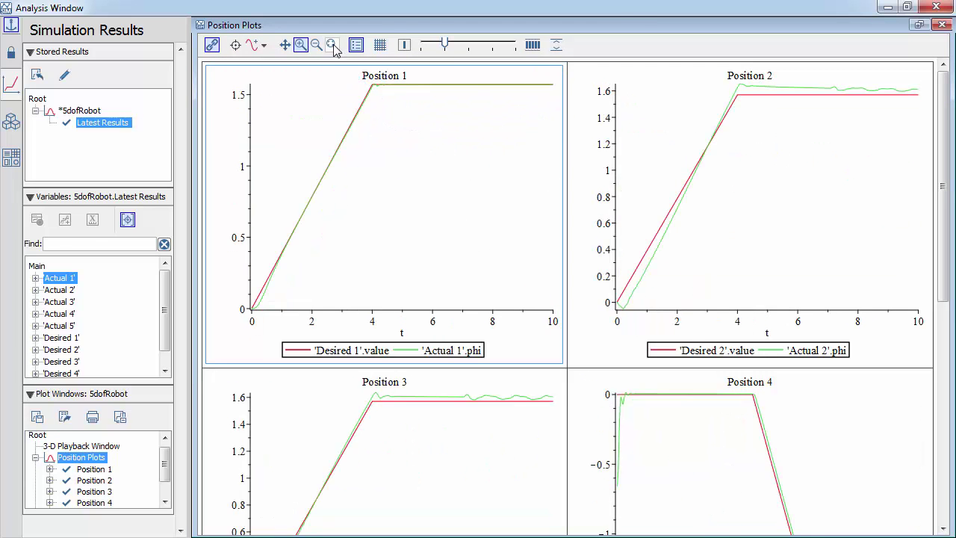
Close Position Plots and plot 'Desired 5'.value in a new maximized PlotWindow1.
left_click(942, 25)
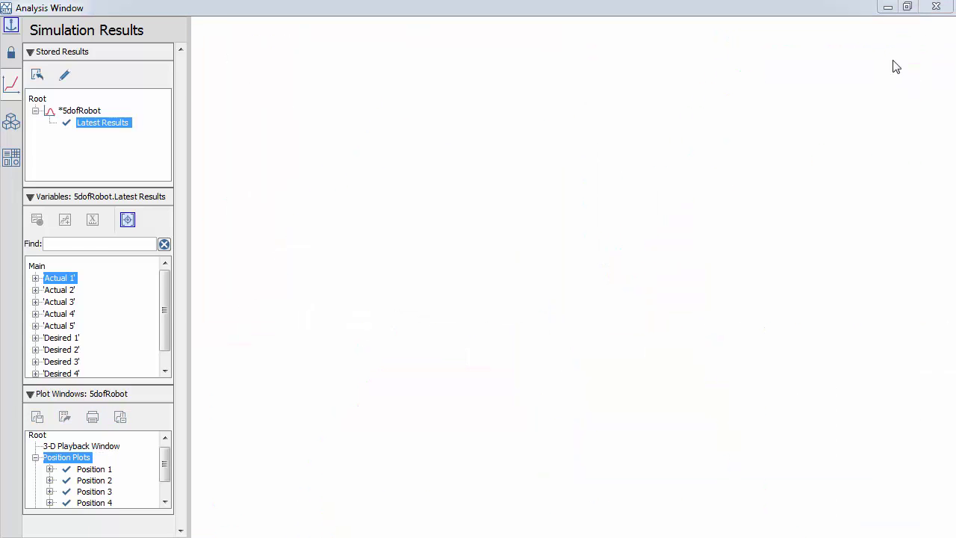
scroll(164, 299, "down", 1)
double_click(61, 366)
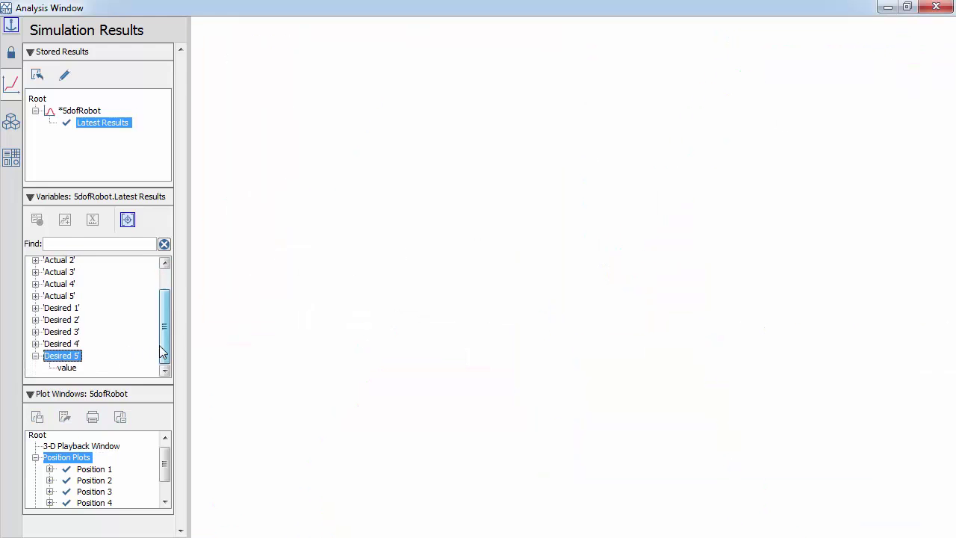
left_click(67, 367)
left_click(36, 219)
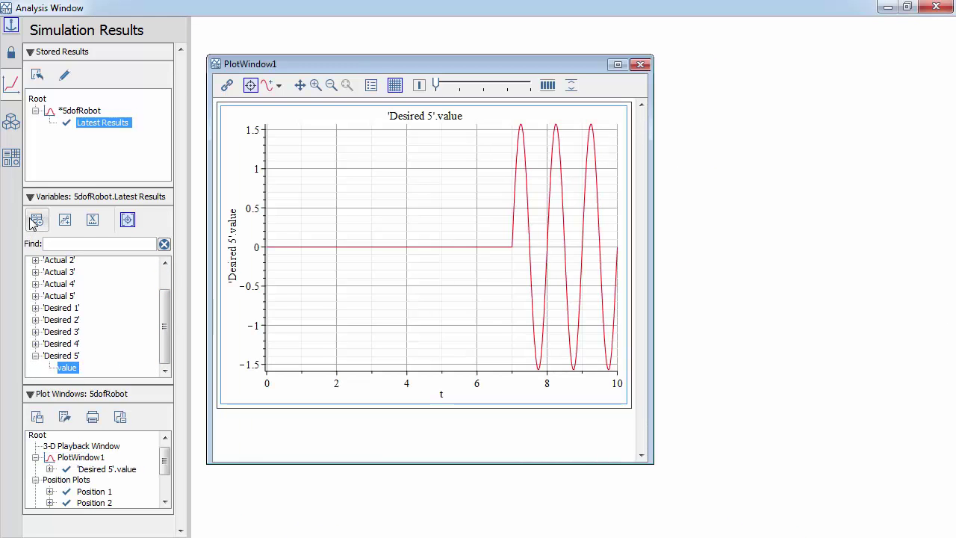
left_click(617, 65)
Overlay 'Actual 5'.phi on the 'Desired 5'.value plot.
left_click(35, 296)
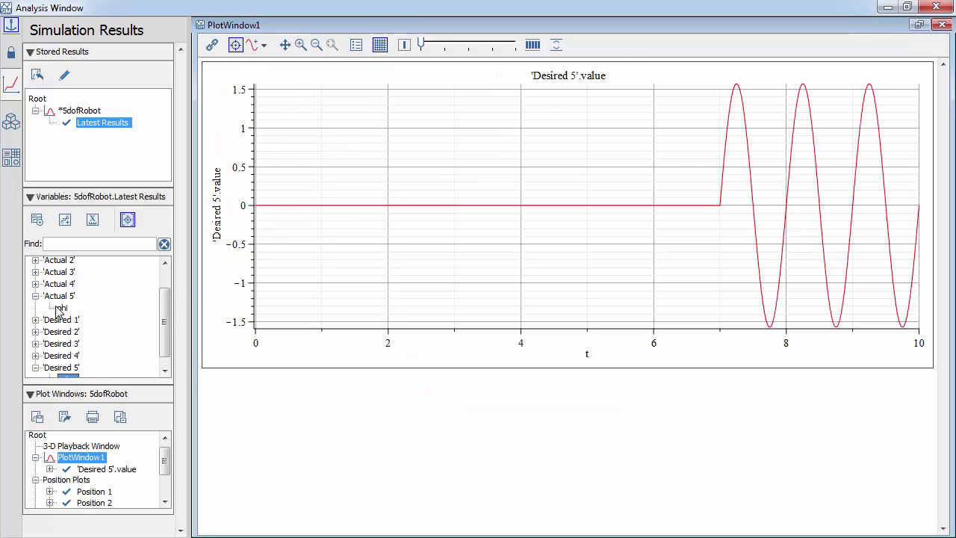
left_click_drag(62, 308, 430, 221)
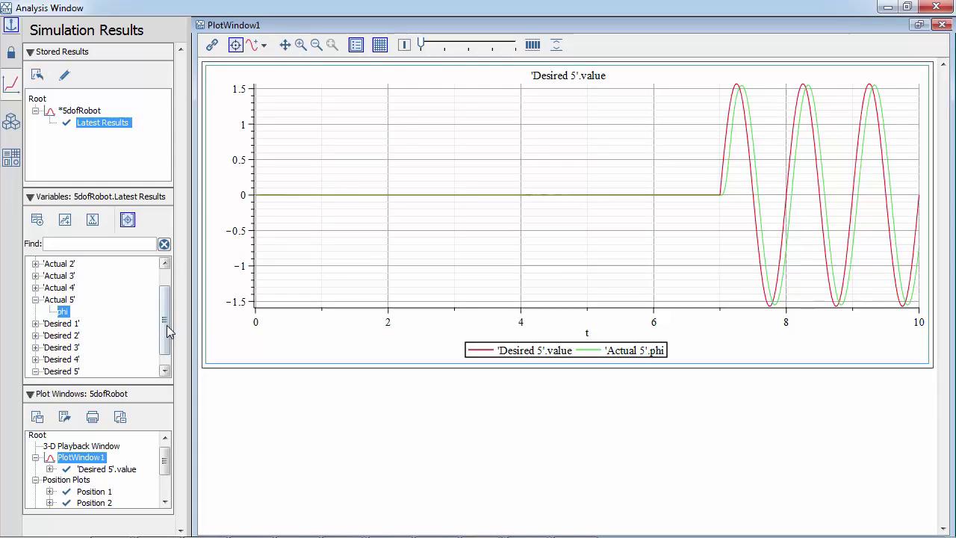
left_click_drag(165, 334, 169, 301)
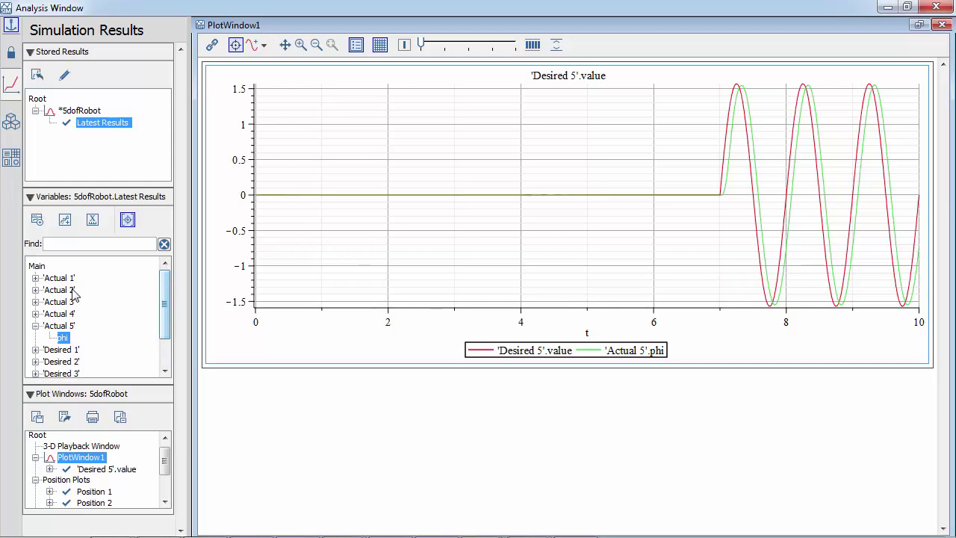
Add 'Actual 1'.phi as a second plot, tile them side by side, and minimize the Analysis Window.
left_click(35, 277)
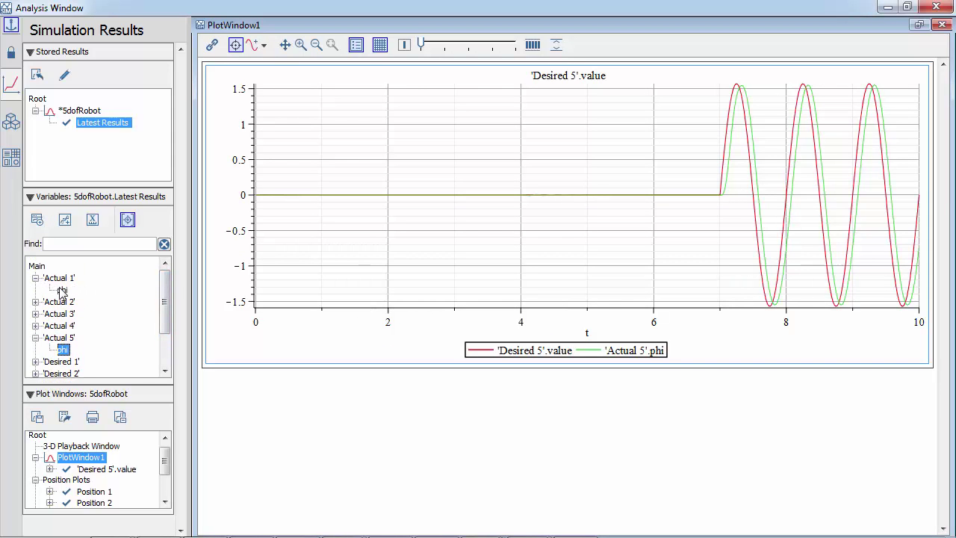
left_click(62, 290)
left_click(39, 223)
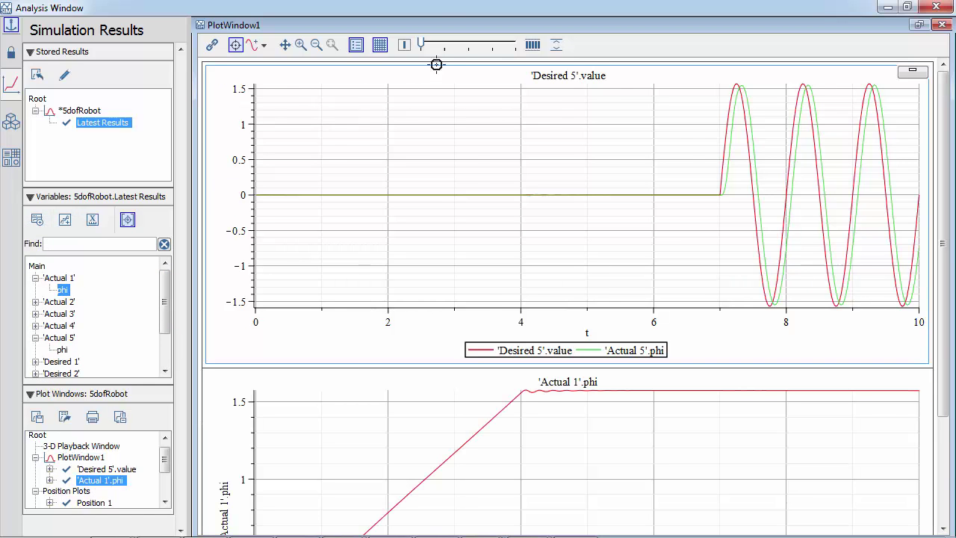
left_click_drag(436, 57, 446, 52)
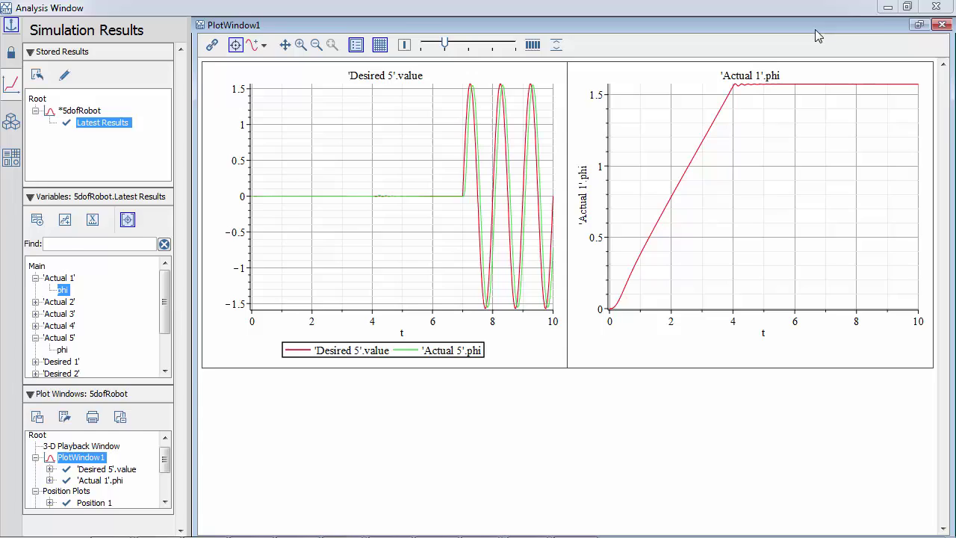
left_click(885, 8)
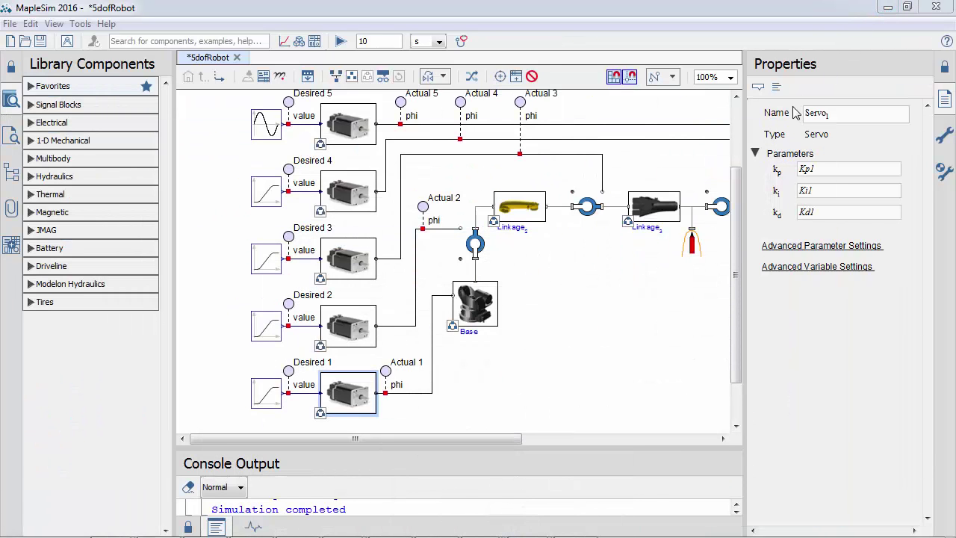
Open the Servo1 subsystem and its nested sub1 motor drive circuit.
left_click_drag(736, 192, 736, 227)
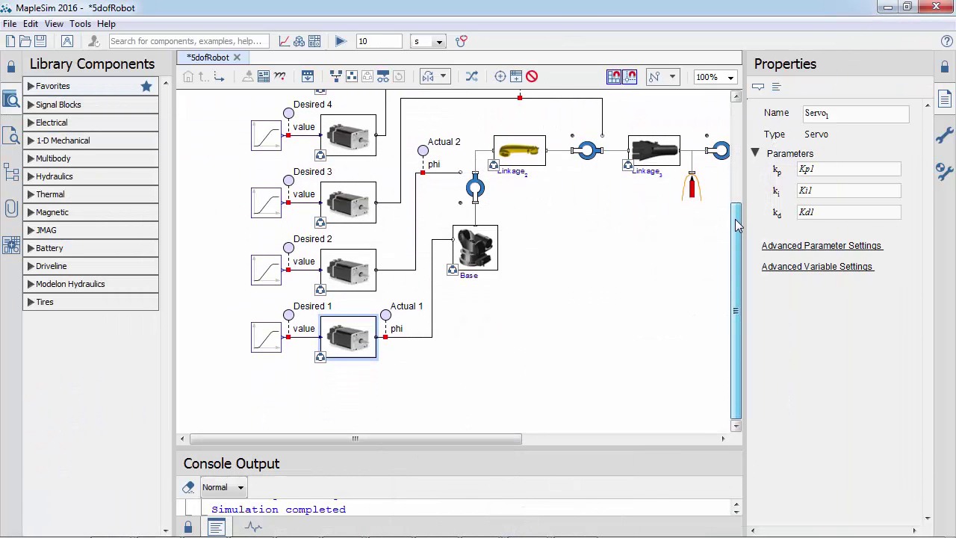
double_click(344, 338)
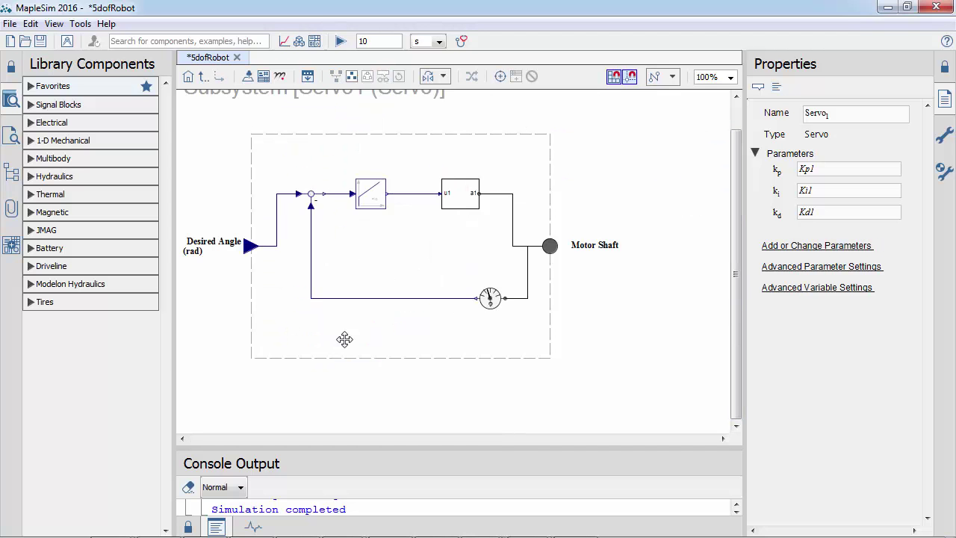
double_click(465, 191)
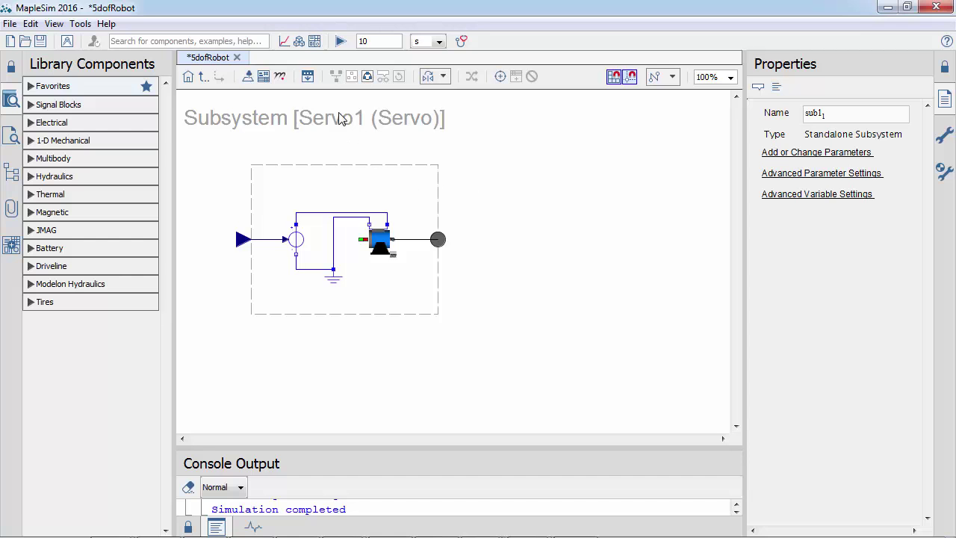
Add Servo1.MotorShaft.tau to the 'Actual 1'.phi plot on a secondary axis.
left_click(285, 43)
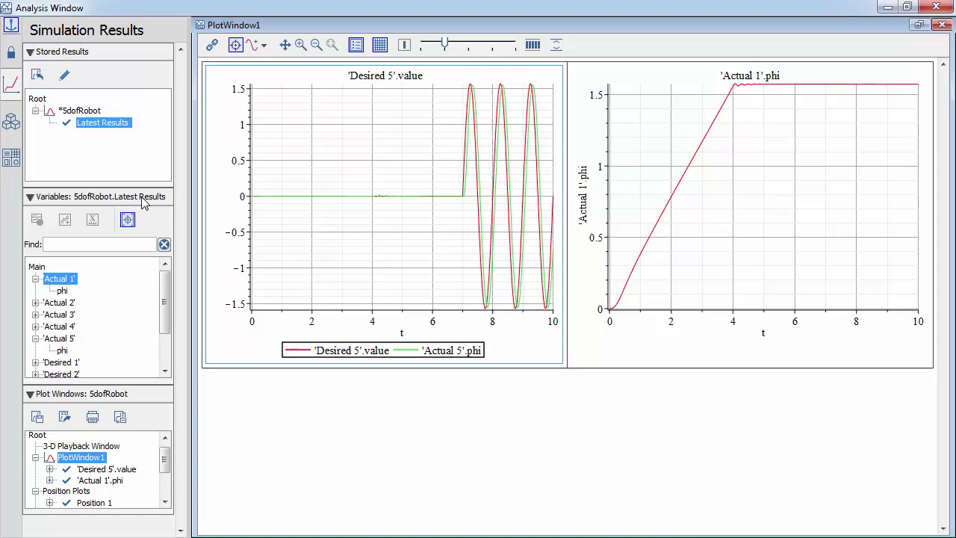
left_click(128, 220)
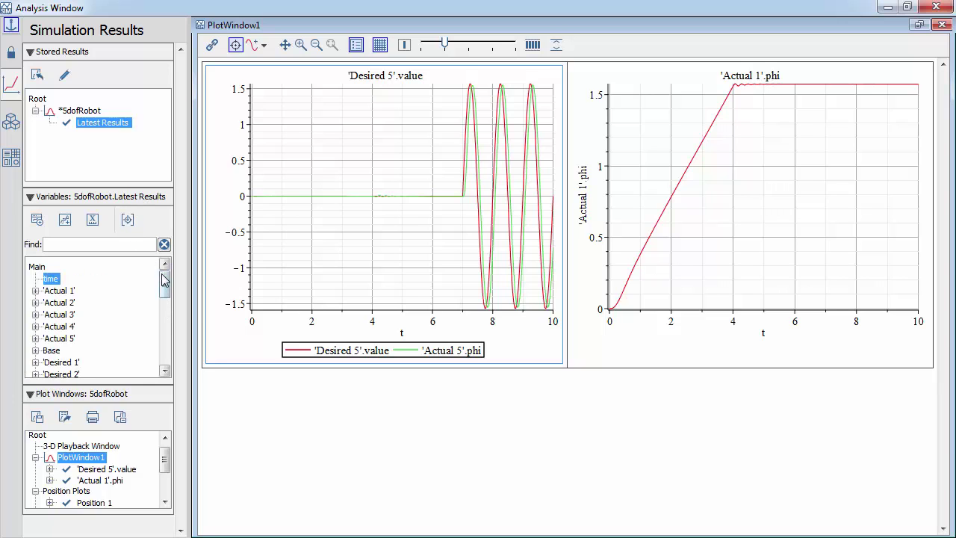
left_click_drag(165, 282, 165, 353)
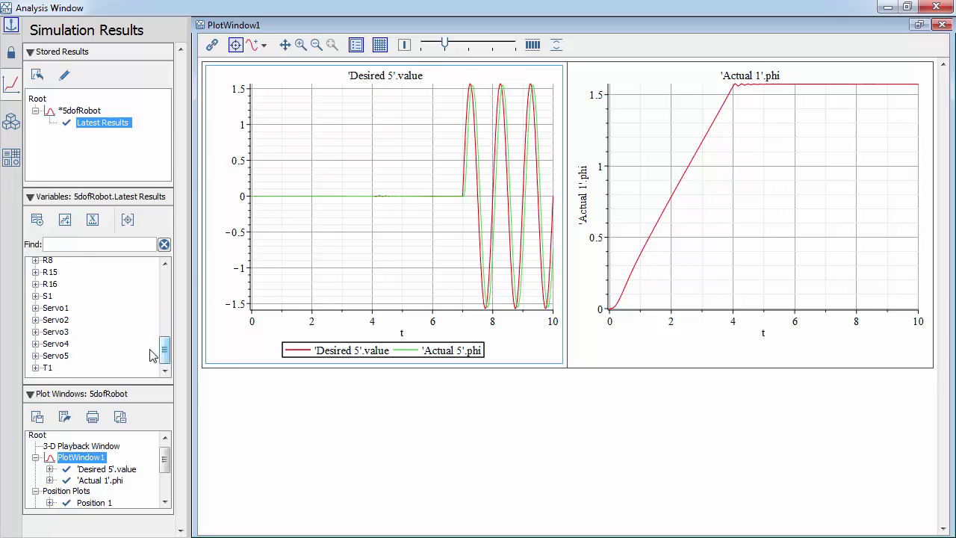
left_click(36, 309)
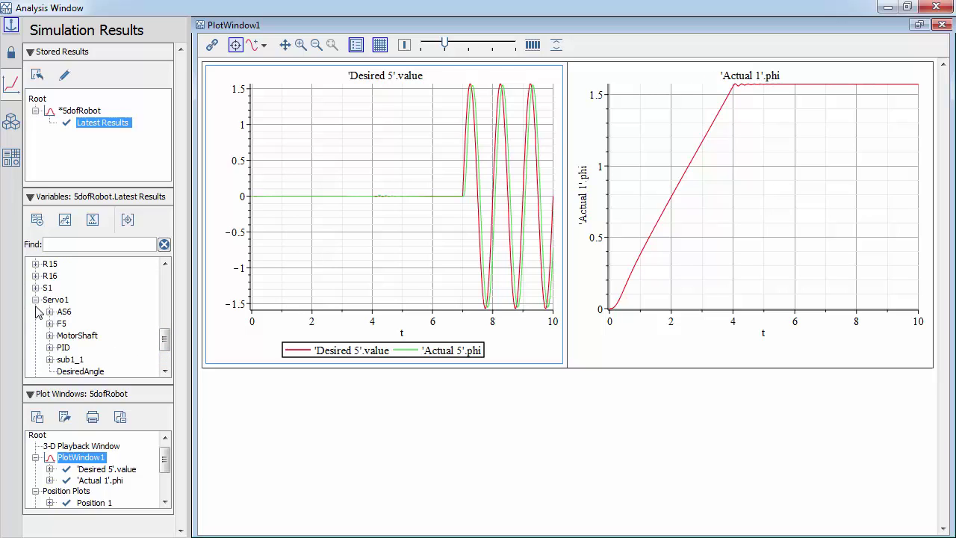
left_click(49, 335)
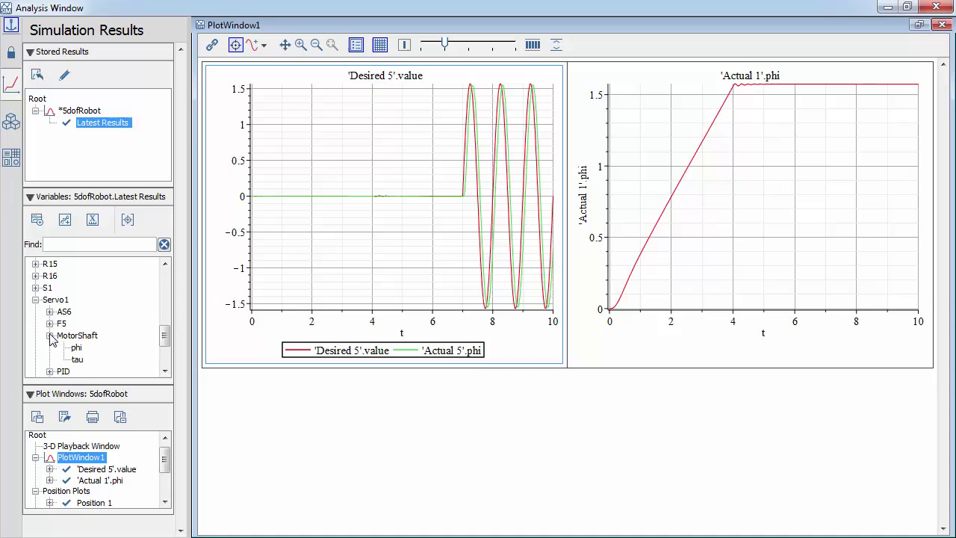
left_click_drag(80, 360, 159, 365)
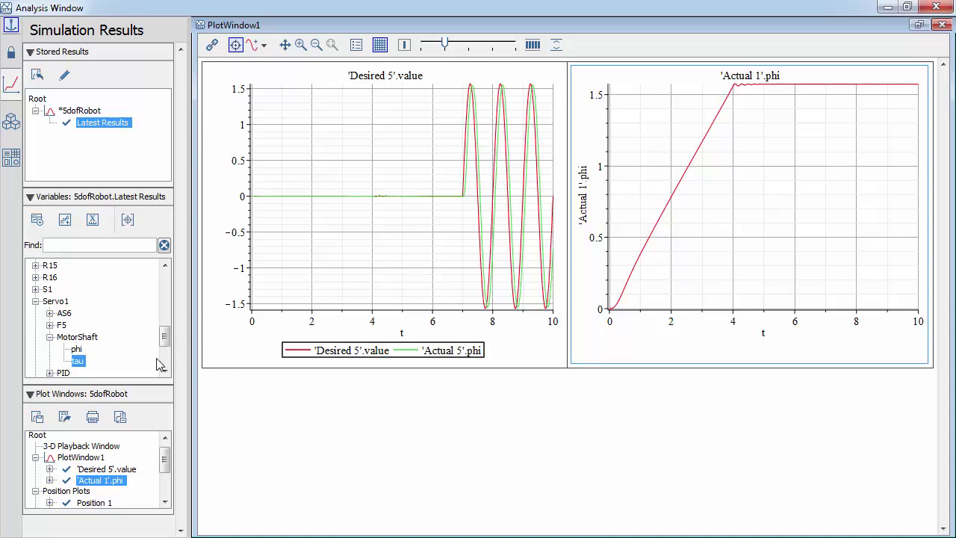
right_click(82, 366)
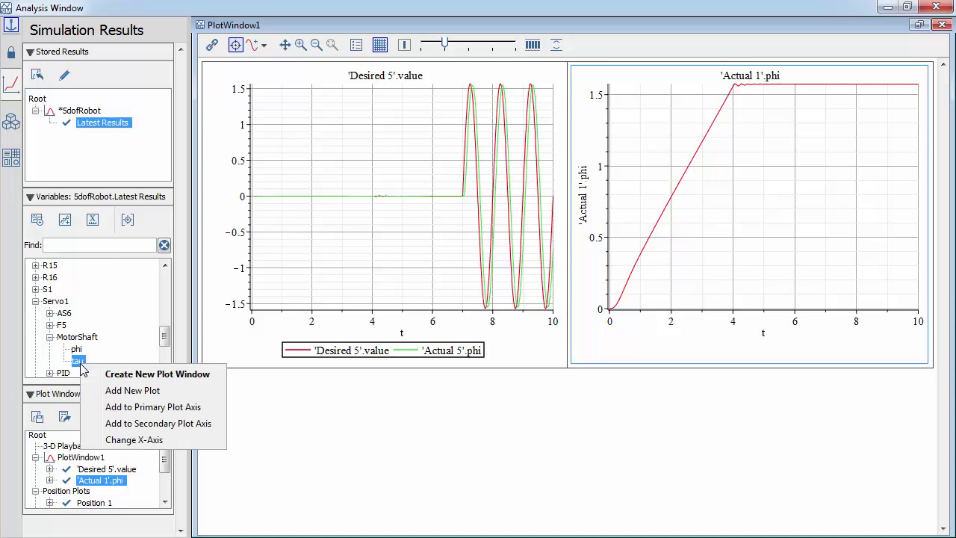
left_click(119, 424)
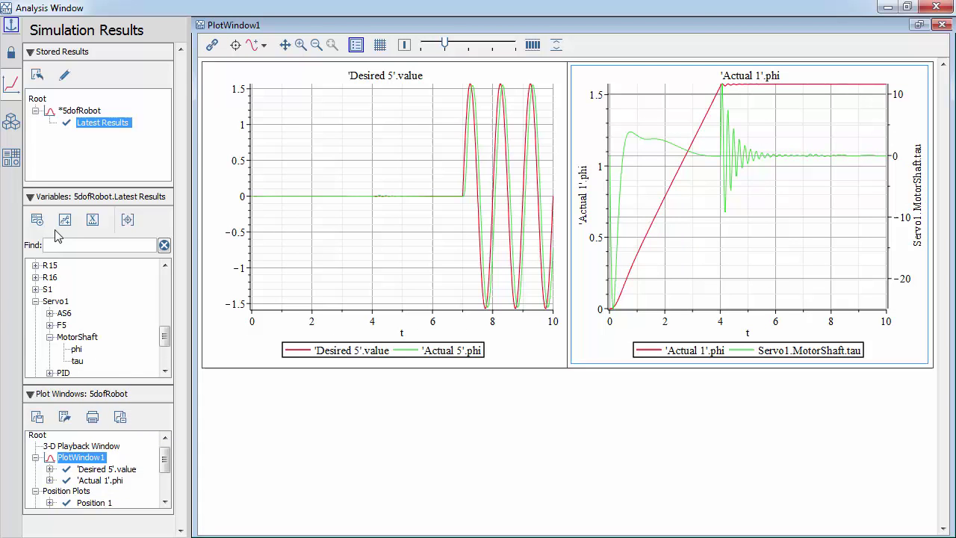
In the 3-D view, select Linkage2.RBF21 on the yellow arm and show its CAD geometry parameters.
left_click(12, 128)
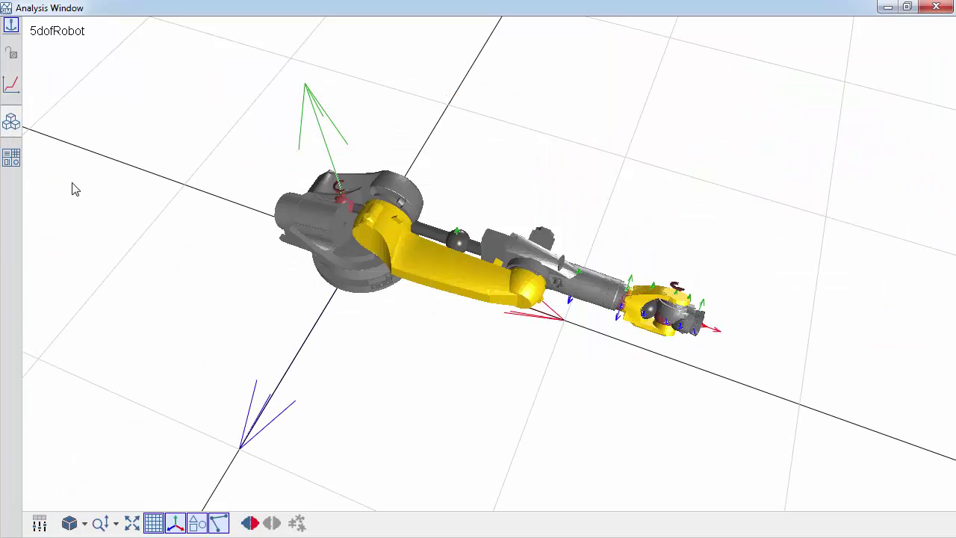
left_click(439, 272)
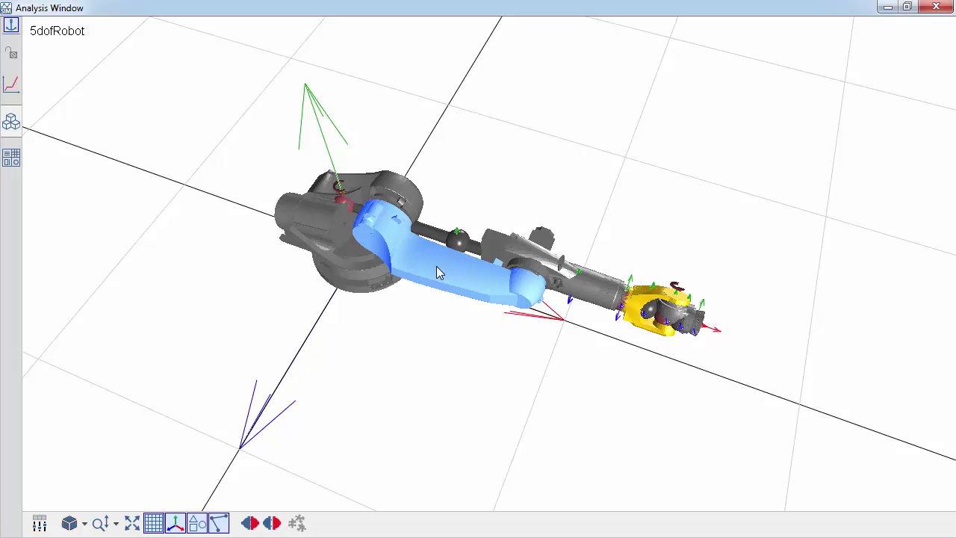
left_click(456, 246)
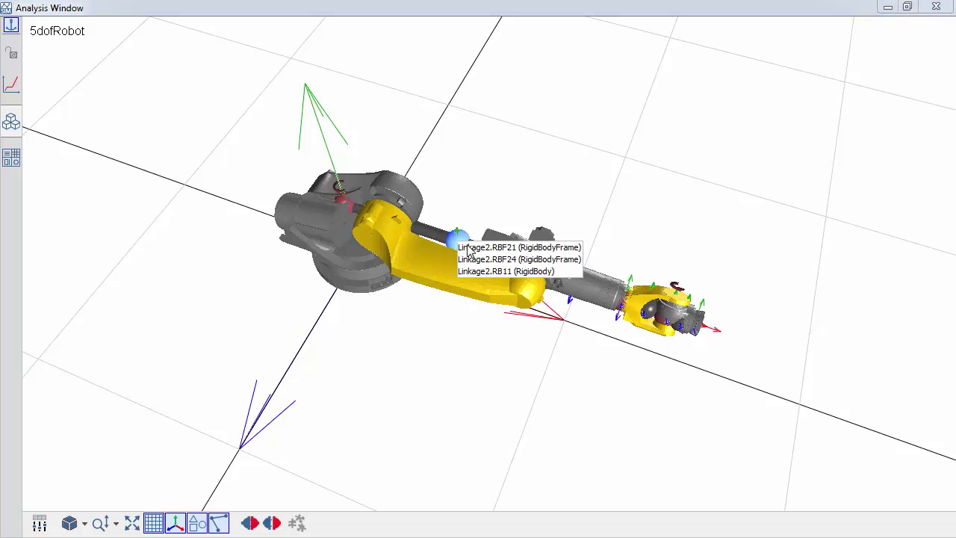
left_click(467, 250)
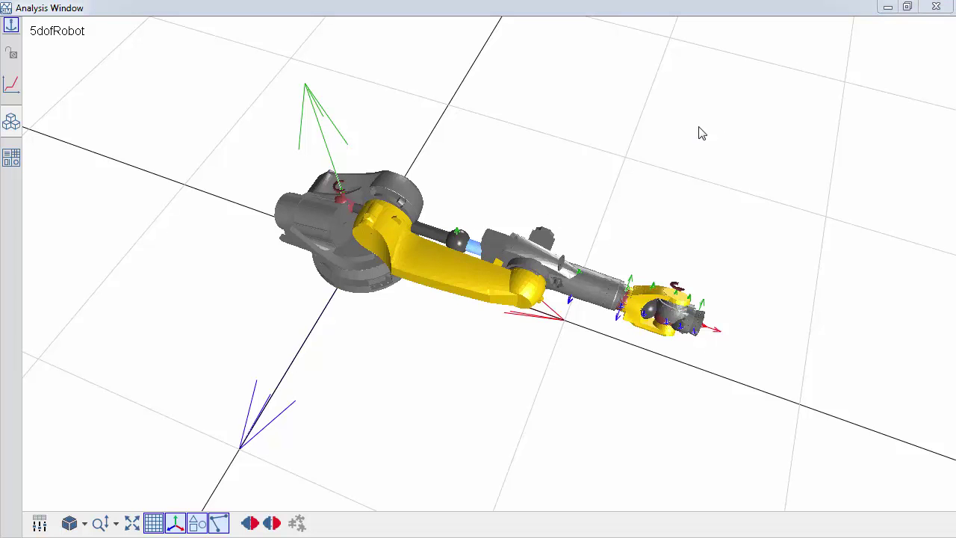
left_click(886, 8)
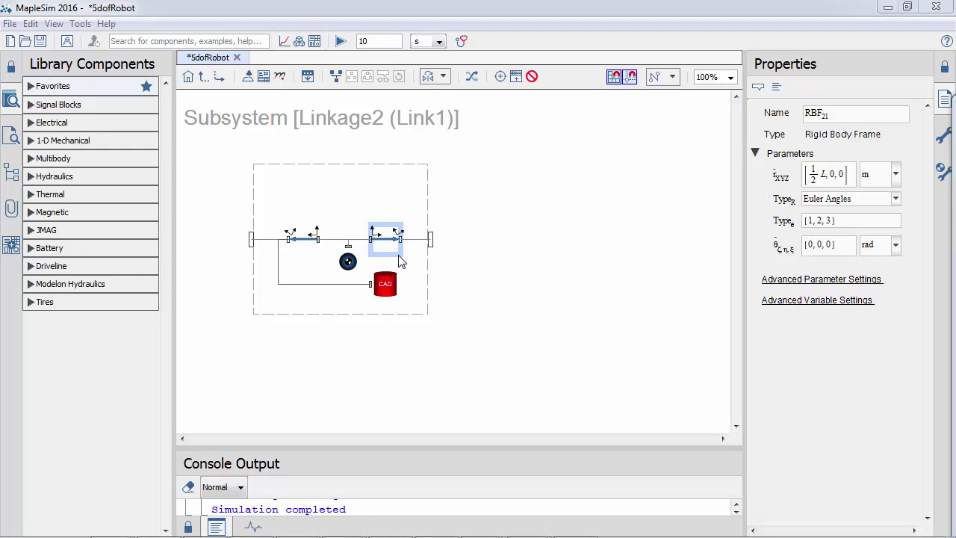
left_click(387, 286)
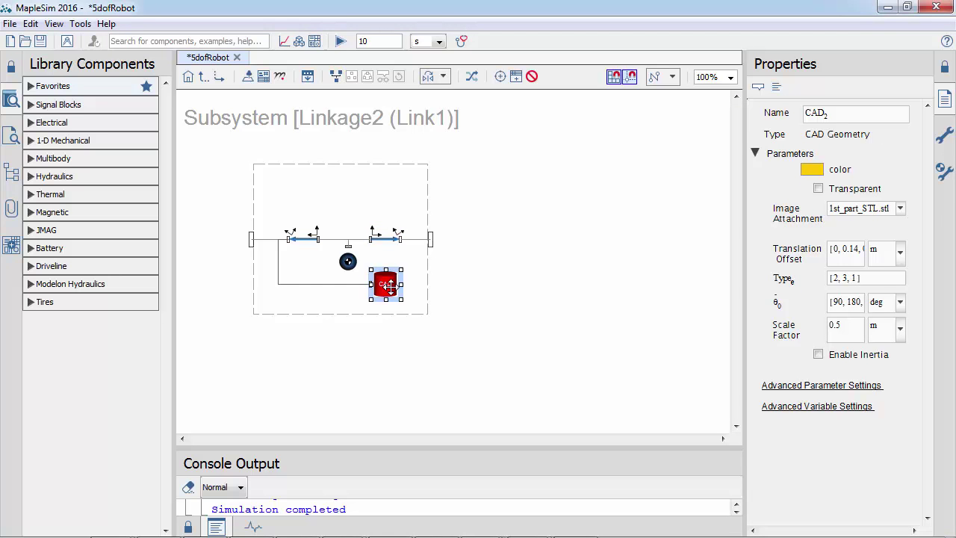
Maximize the 3-D playback, toggle skeleton and CAD display, then close it.
left_click(299, 42)
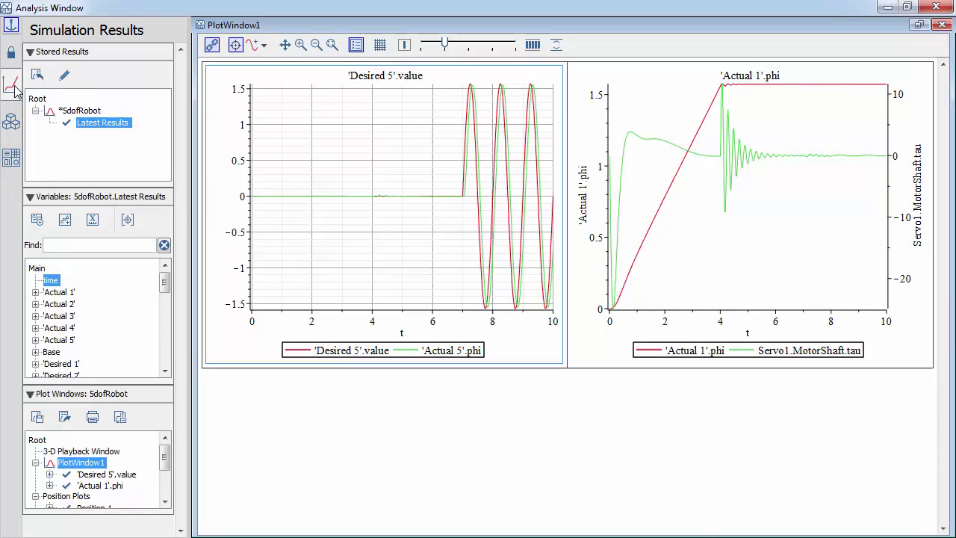
left_click(920, 340)
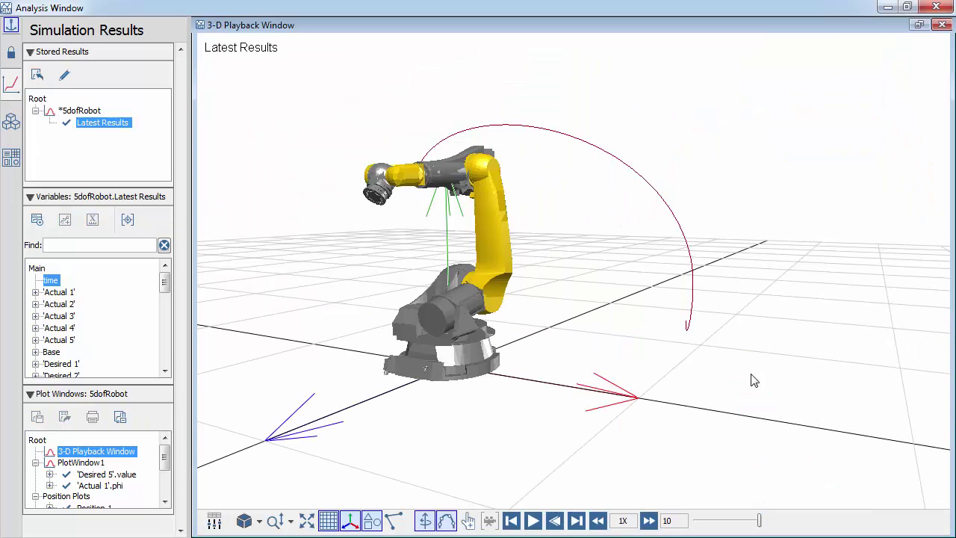
left_click(394, 521)
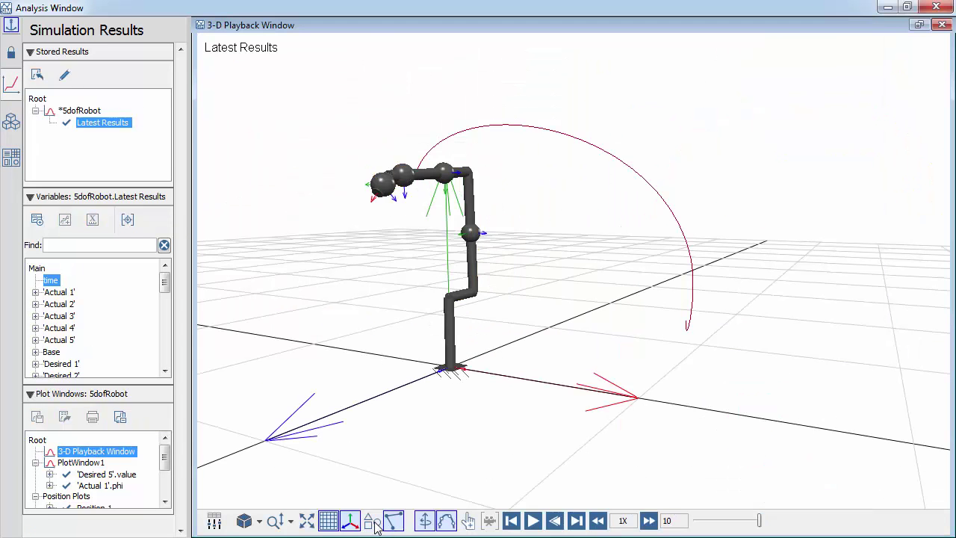
left_click(375, 526)
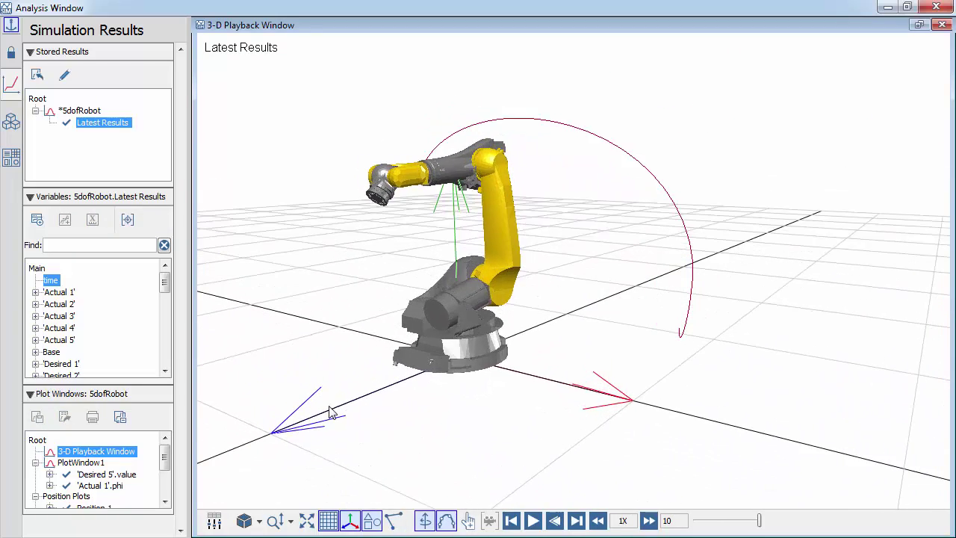
left_click(942, 26)
Rename the Latest Results entry to MySim.
right_click(92, 123)
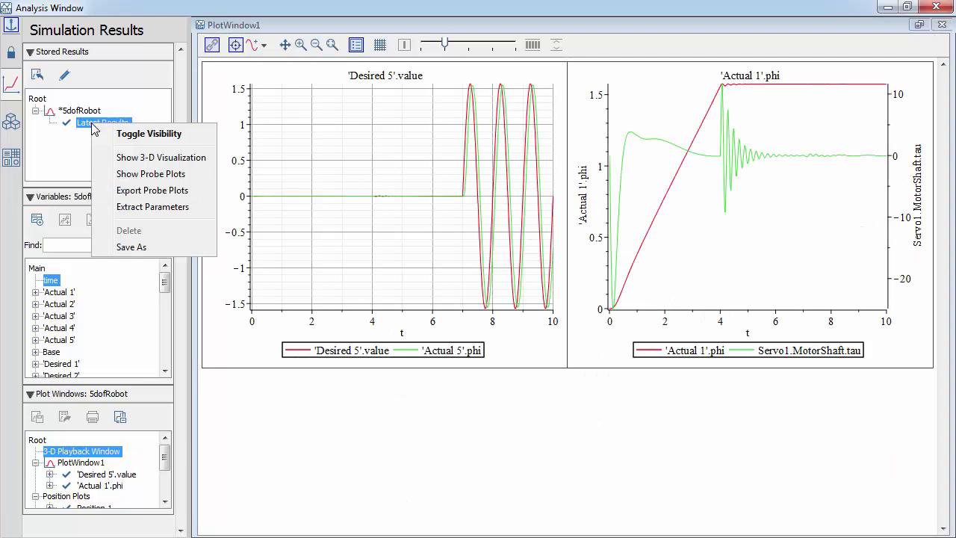
left_click(135, 236)
type("My")
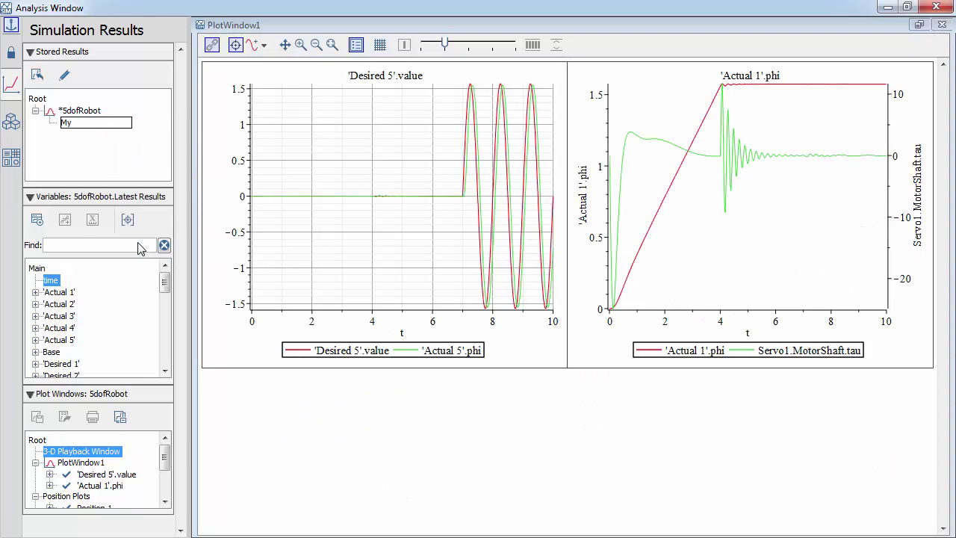
type("Sim")
left_click(146, 142)
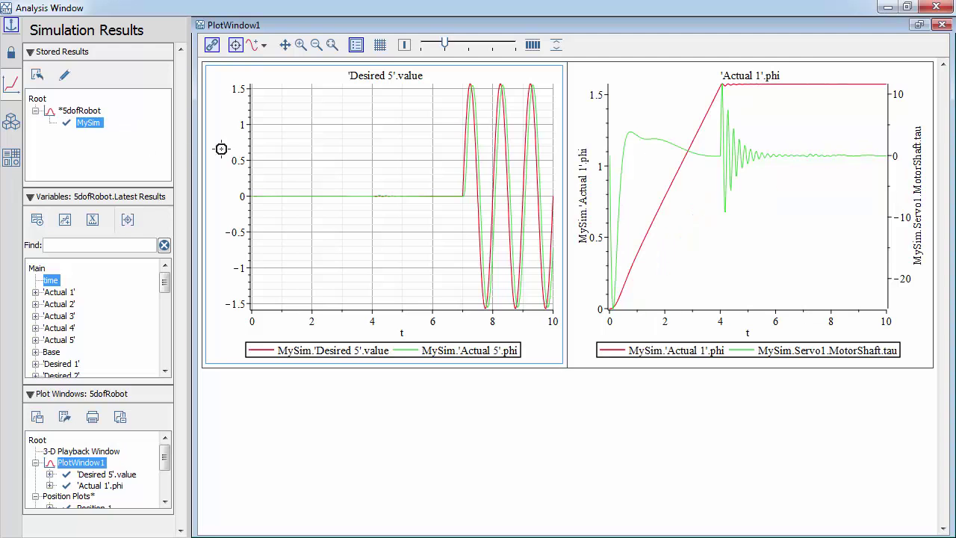
Set the top-level Desired 5 sine amplitude to 1/4 Pi and rerun the simulation.
left_click(889, 8)
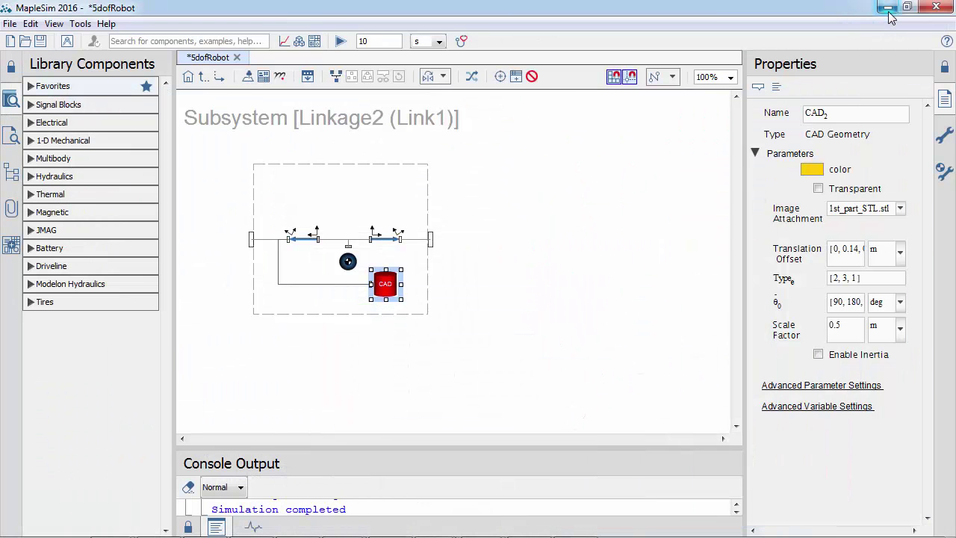
left_click(189, 77)
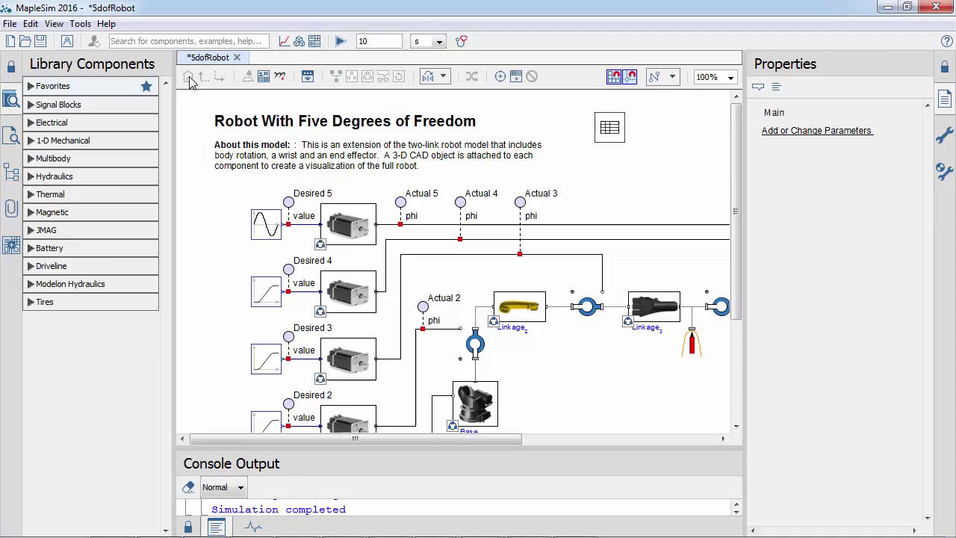
left_click(267, 223)
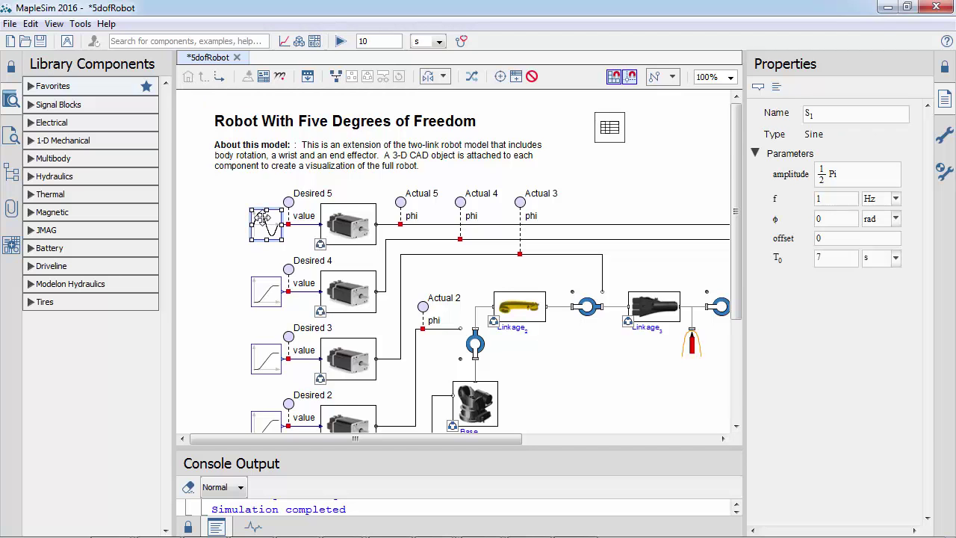
left_click(826, 178)
key("Return")
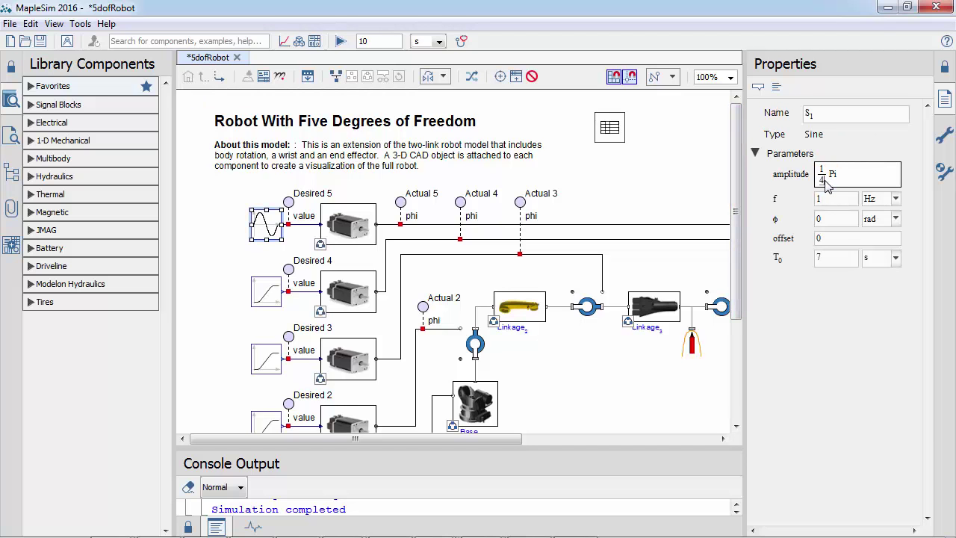
left_click(341, 41)
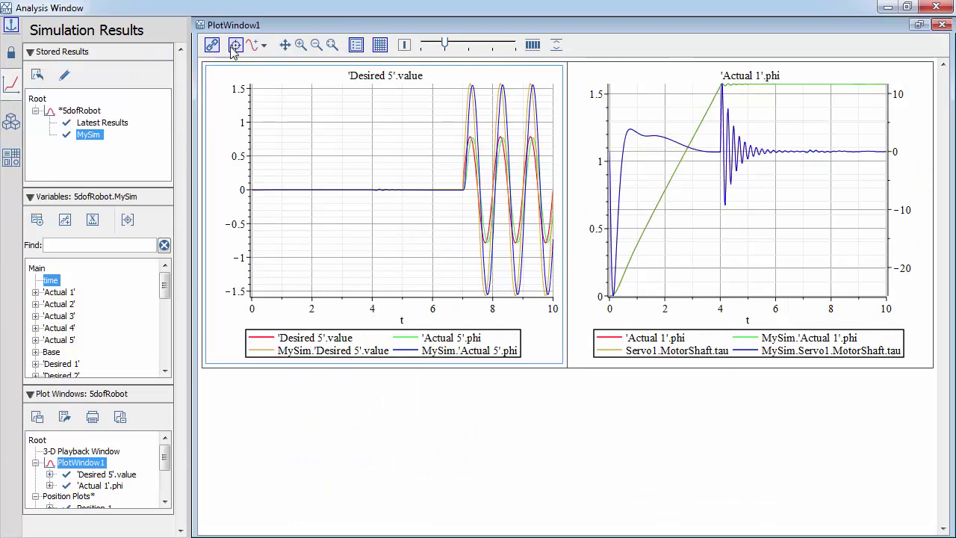
left_click(380, 46)
left_click(301, 45)
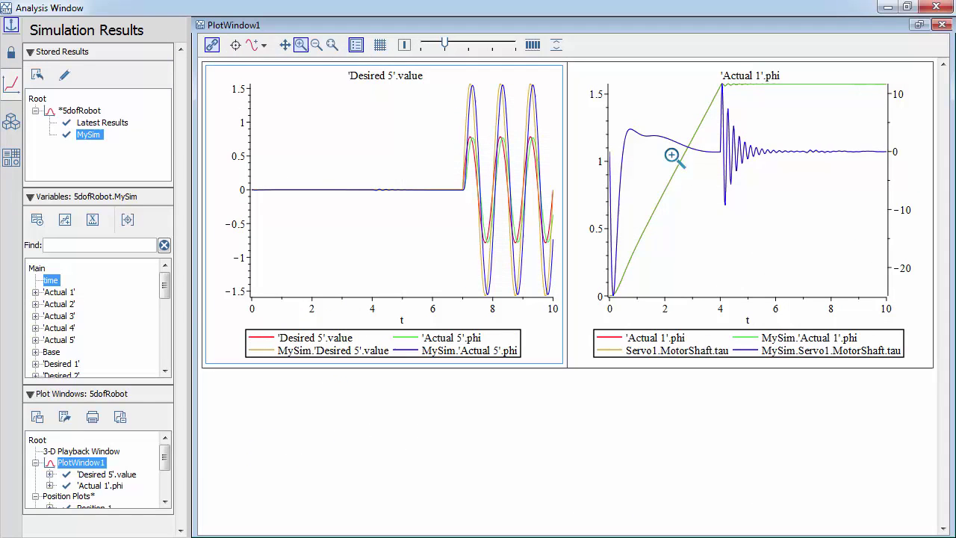
left_click_drag(782, 139, 882, 167)
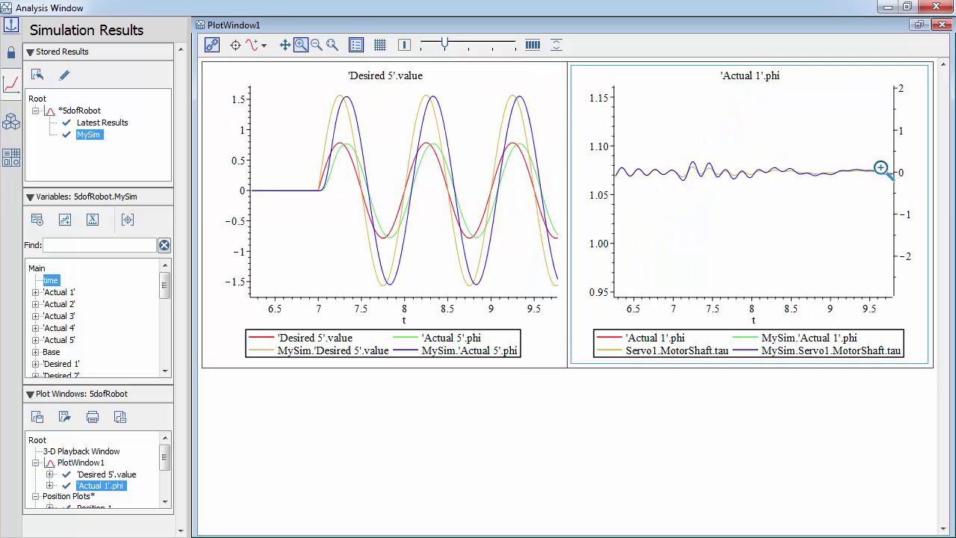
left_click(332, 46)
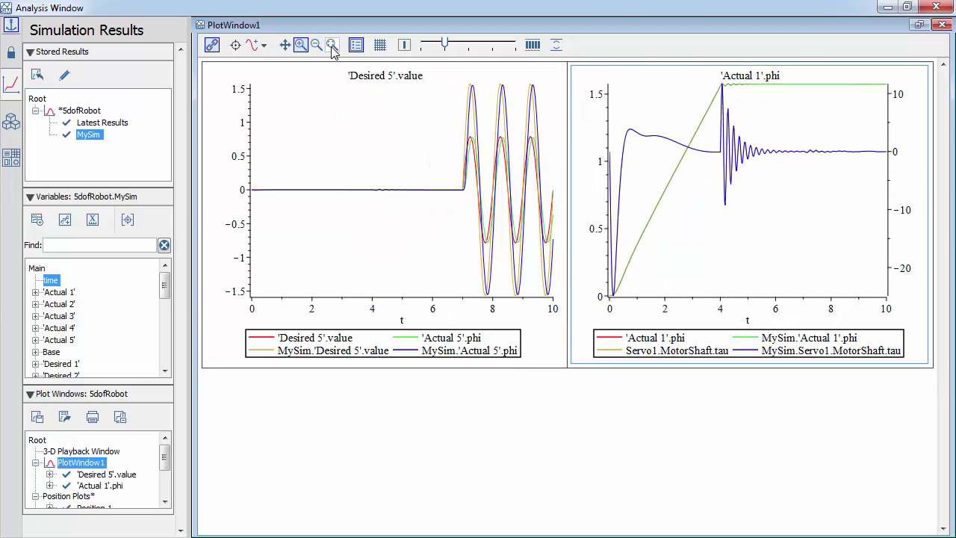